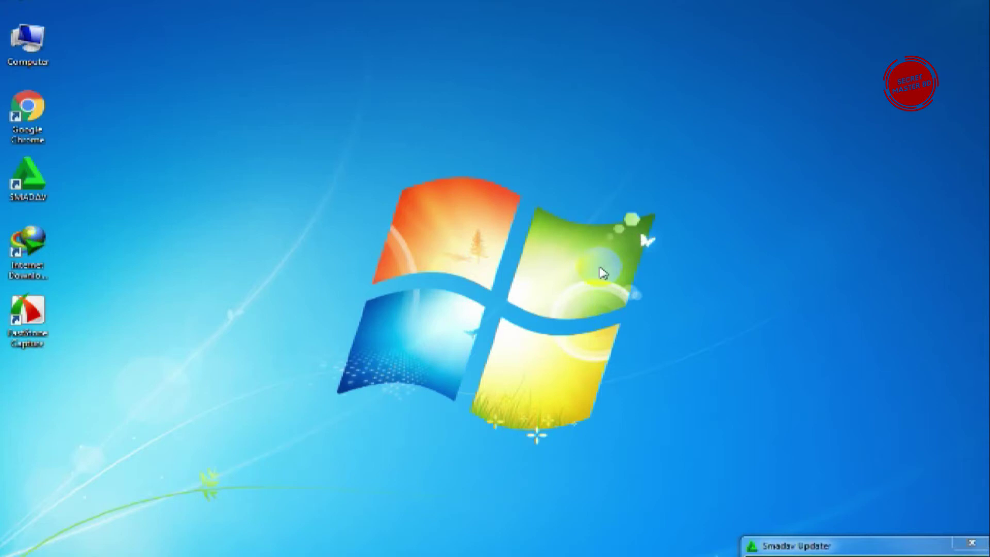
- Try to play the Meri Aashiqui Song MKV file from the Video folder in Downloads, dismiss the warning and close Windows Media Player
{"action": "left_click", "coordinate": [50, 234]}
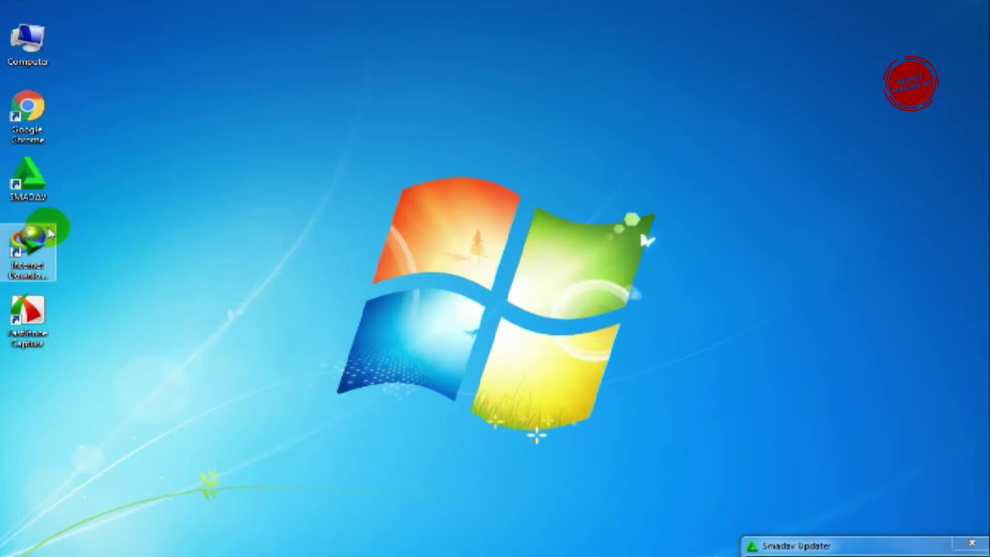
{"action": "double_click", "coordinate": [24, 35]}
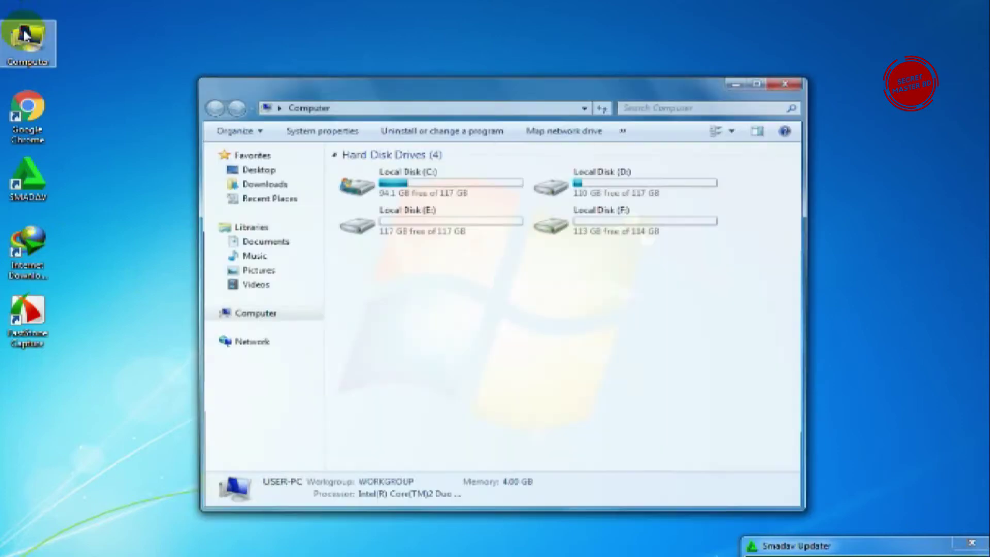
{"action": "left_click", "coordinate": [258, 183]}
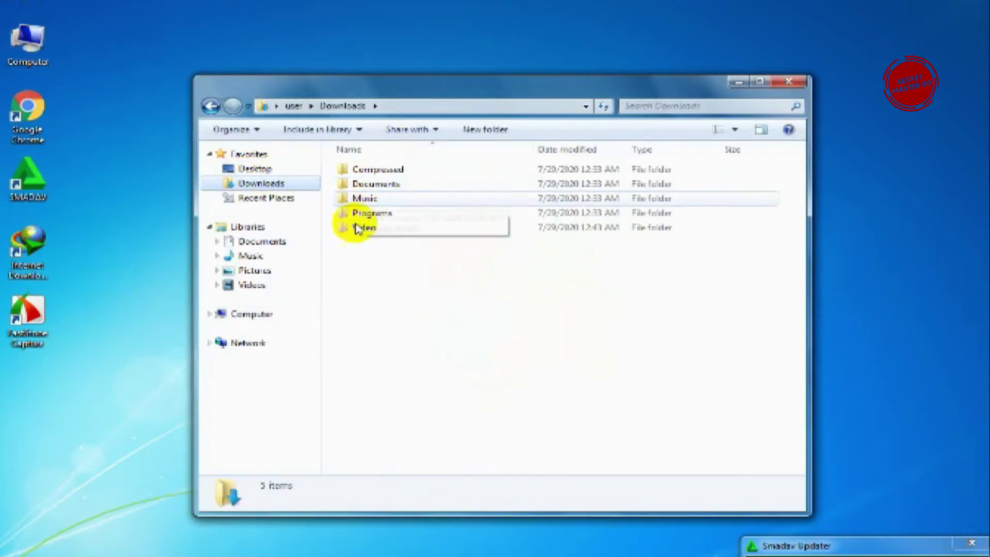
{"action": "double_click", "coordinate": [361, 228]}
{"action": "left_click", "coordinate": [418, 176]}
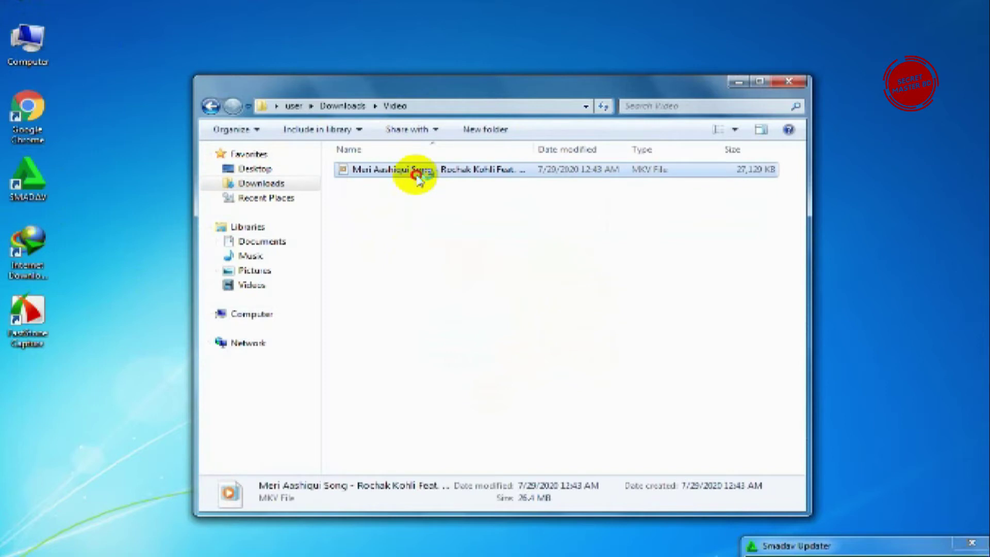
{"action": "double_click", "coordinate": [418, 175]}
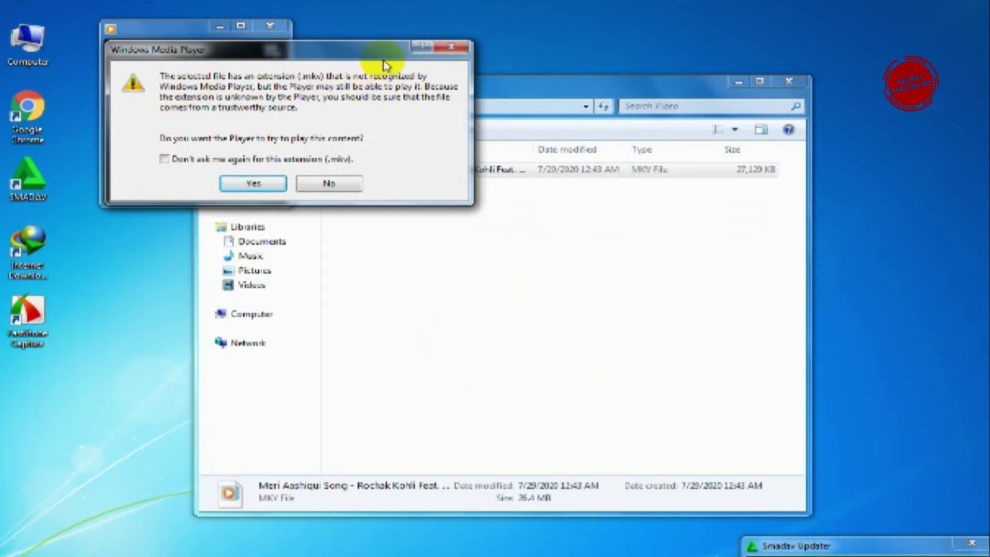
{"action": "left_click", "coordinate": [453, 48]}
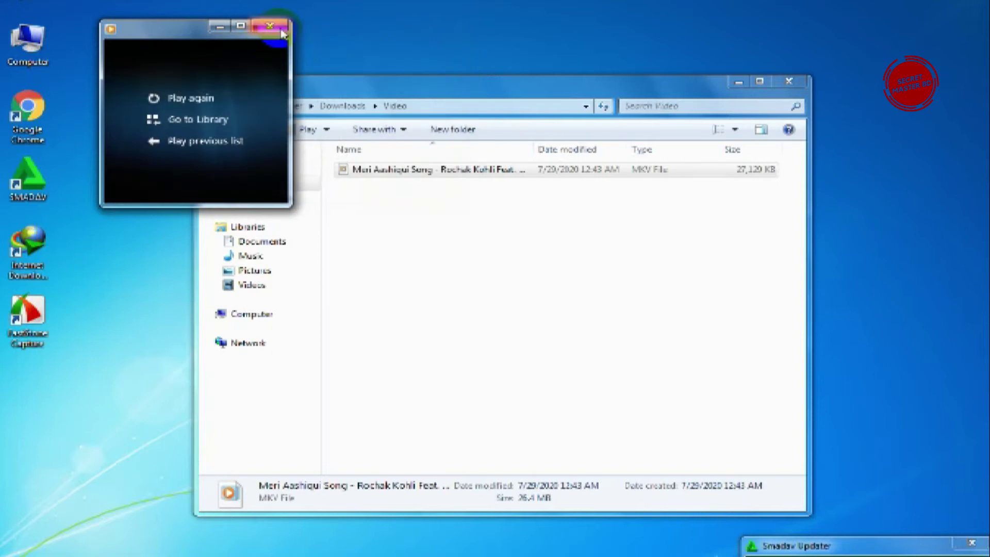
{"action": "left_click", "coordinate": [274, 25]}
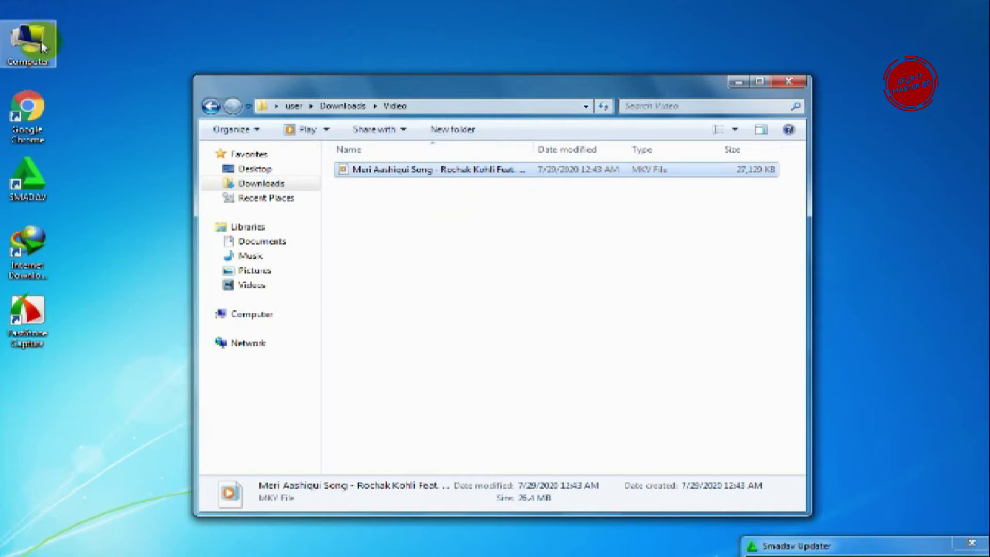
- Locate the Player tools folder on Local Disk (F:) and close the open folder windows
{"action": "double_click", "coordinate": [28, 38]}
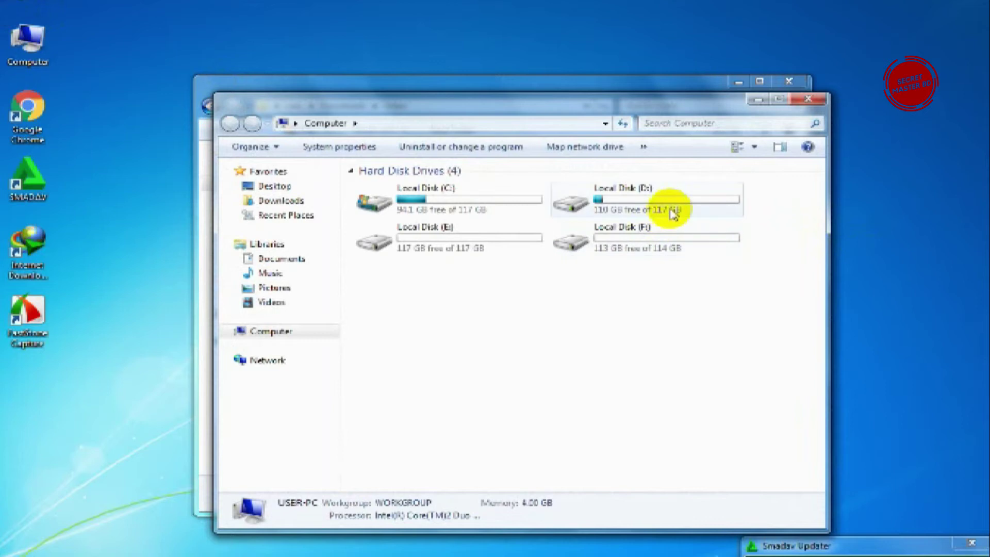
{"action": "left_click", "coordinate": [667, 206]}
{"action": "double_click", "coordinate": [651, 229]}
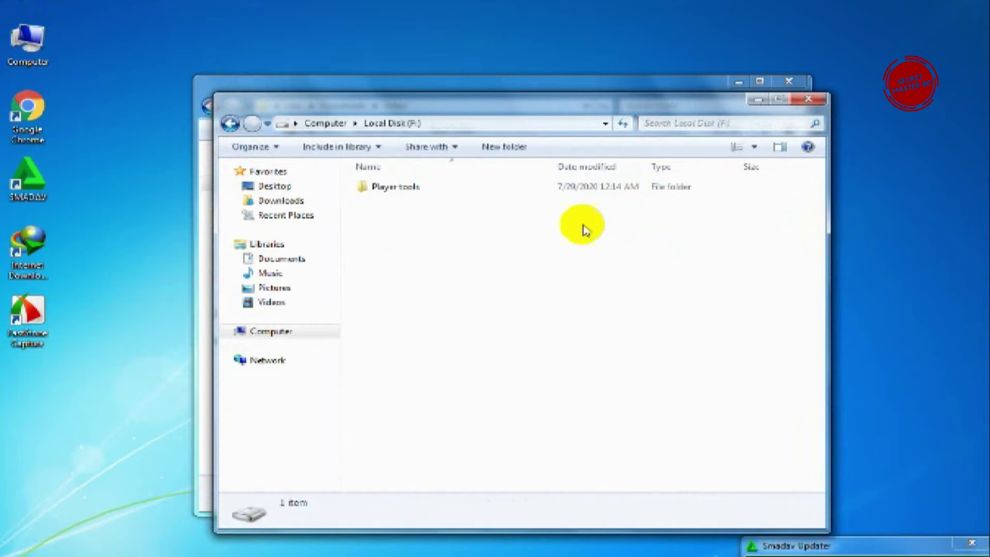
{"action": "left_click", "coordinate": [401, 189]}
{"action": "left_click_drag", "start_coordinate": [401, 188], "coordinate": [792, 43]}
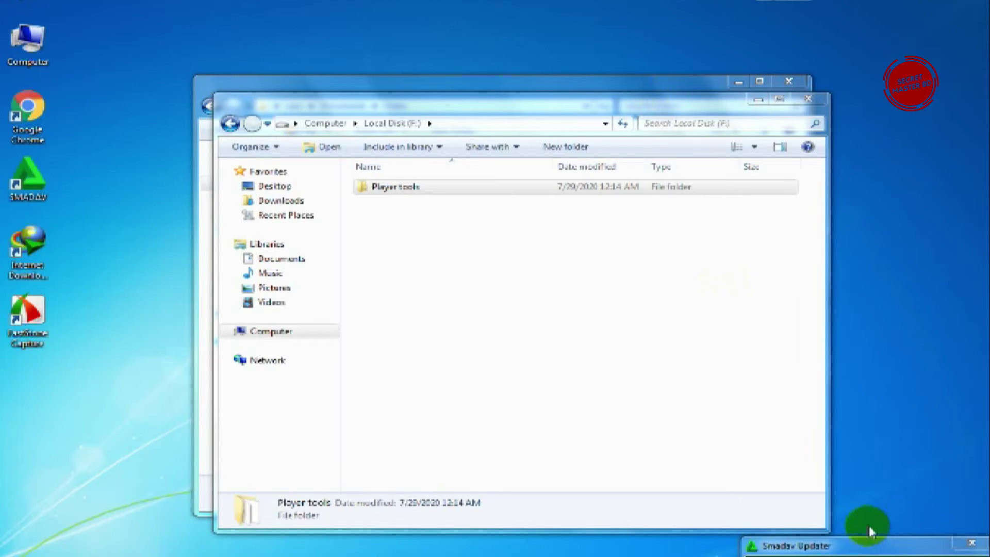
{"action": "left_click", "coordinate": [807, 98]}
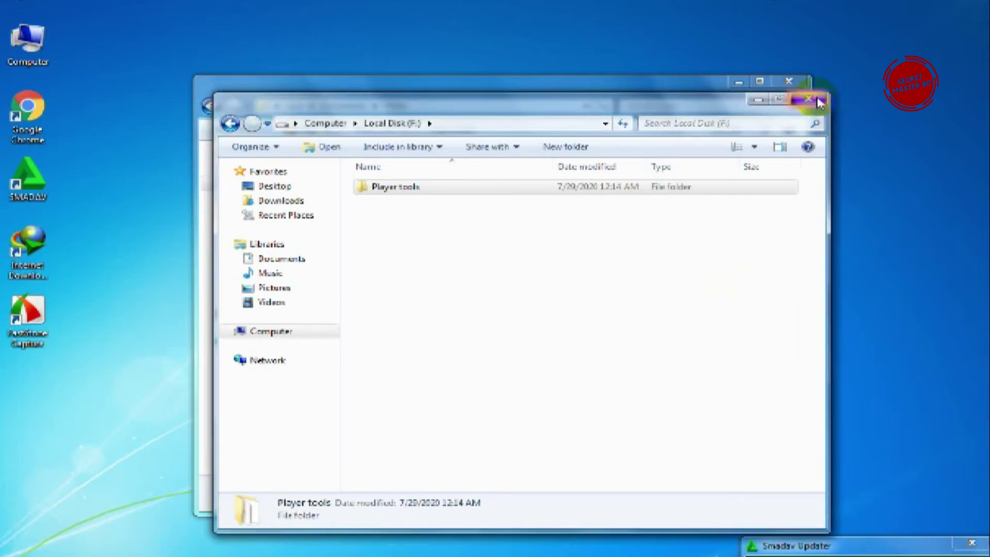
{"action": "left_click", "coordinate": [782, 83]}
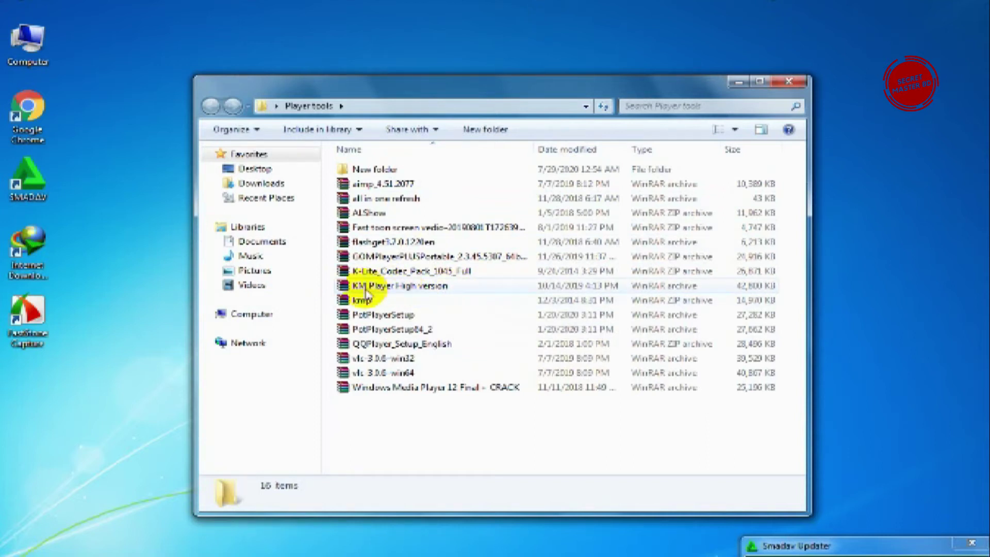
- Install KMPlayer from the KM Player High version archive with the default options, finish the setup and close the archive
{"action": "double_click", "coordinate": [390, 286]}
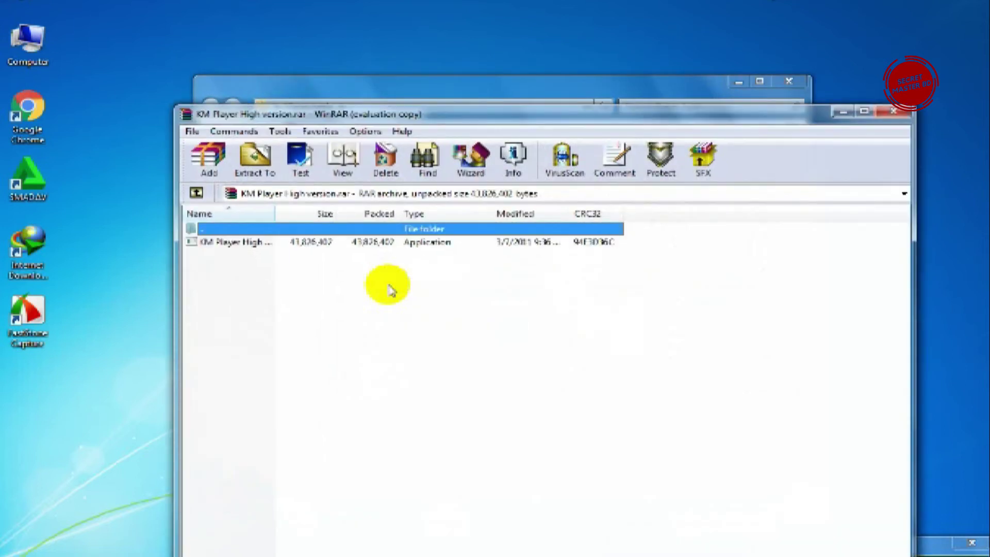
{"action": "double_click", "coordinate": [382, 242]}
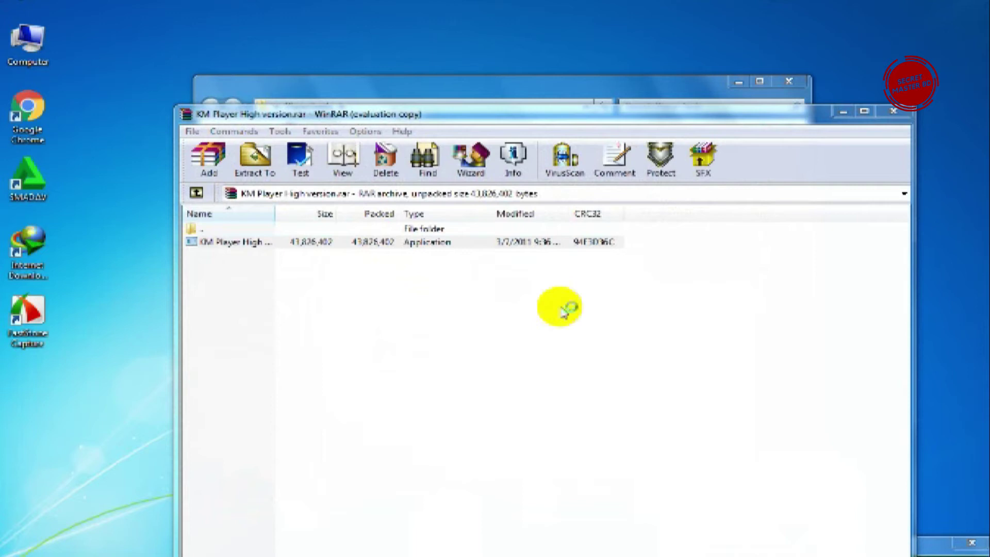
{"action": "left_click", "coordinate": [588, 409]}
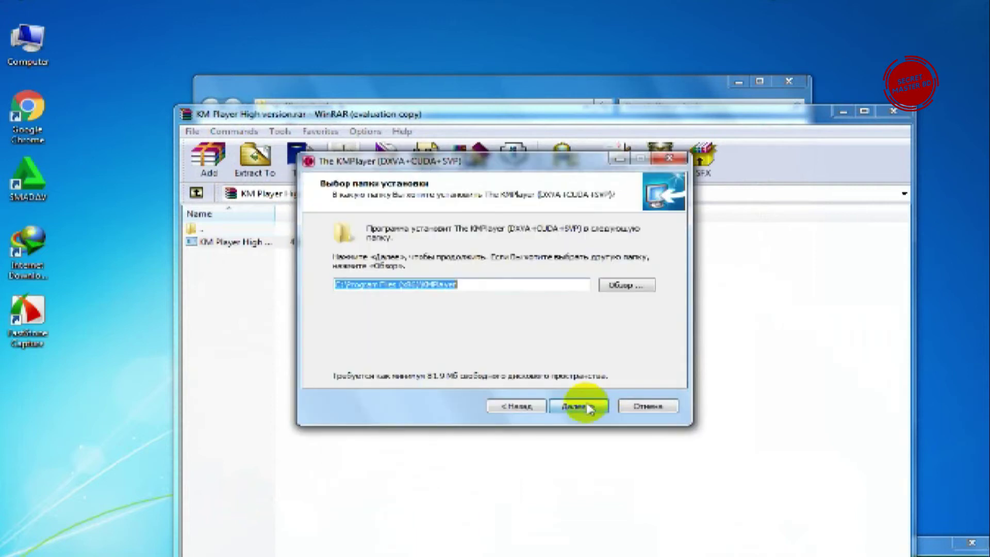
{"action": "left_click", "coordinate": [587, 409]}
{"action": "left_click", "coordinate": [587, 408]}
{"action": "left_click", "coordinate": [586, 408]}
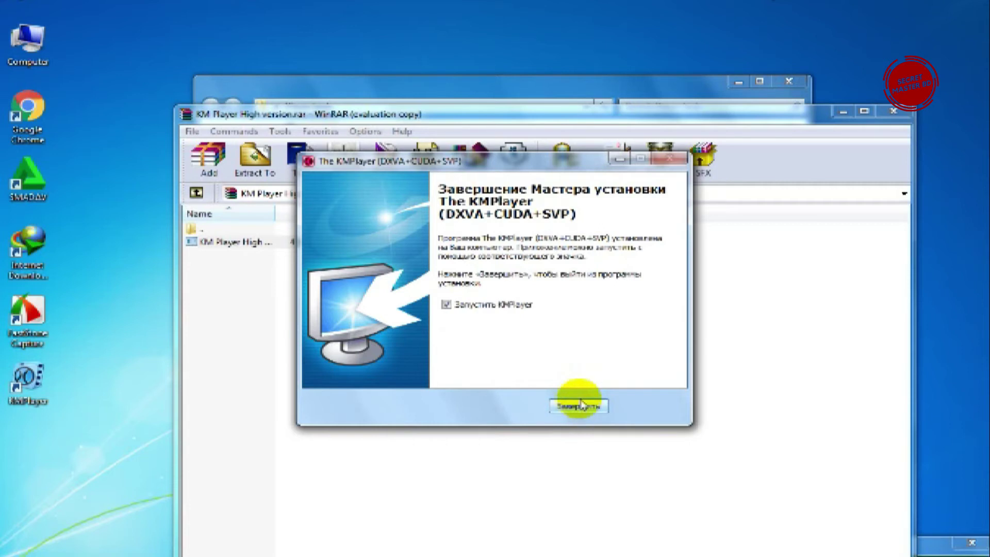
{"action": "left_click", "coordinate": [581, 407]}
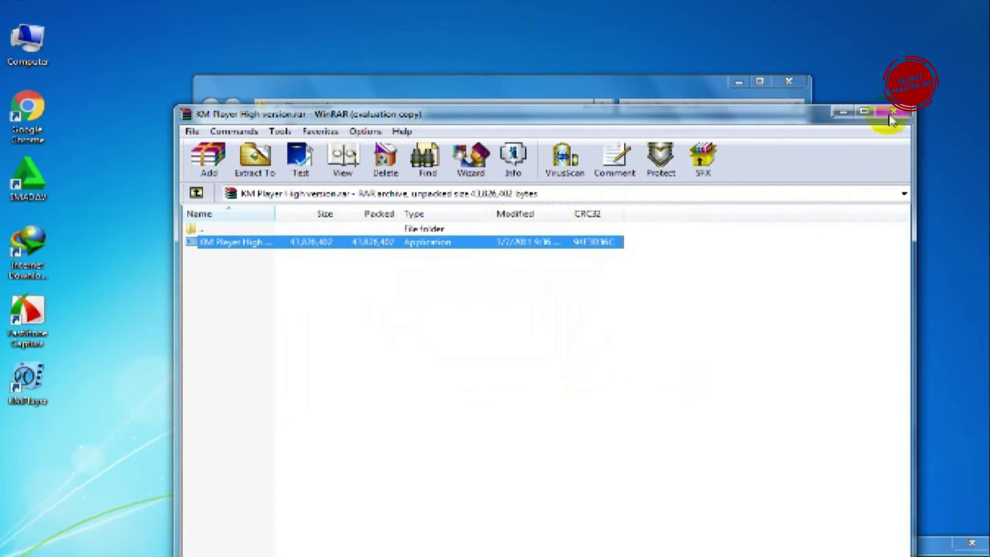
{"action": "left_click", "coordinate": [890, 117]}
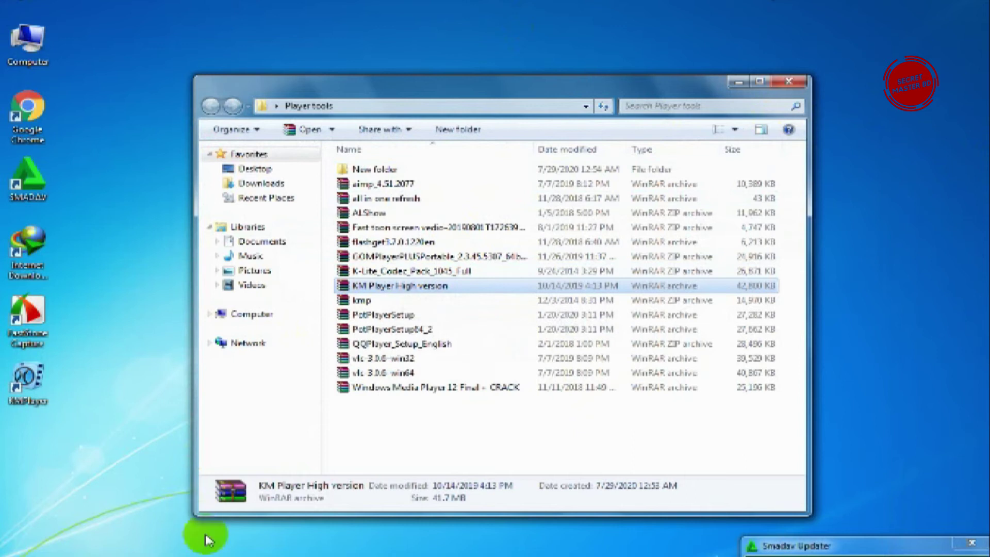
- Start the K-Lite Codec Pack setup from the K-Lite_Codec_Pack_1045_Full archive and accept Normal mode and default options up to the file associations
{"action": "double_click", "coordinate": [454, 276]}
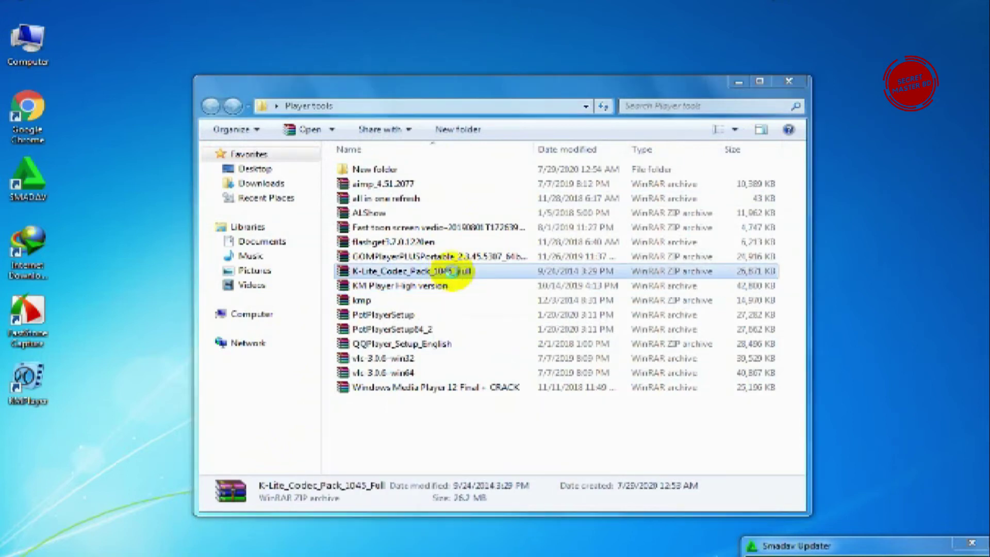
{"action": "left_click", "coordinate": [387, 246]}
{"action": "double_click", "coordinate": [387, 246]}
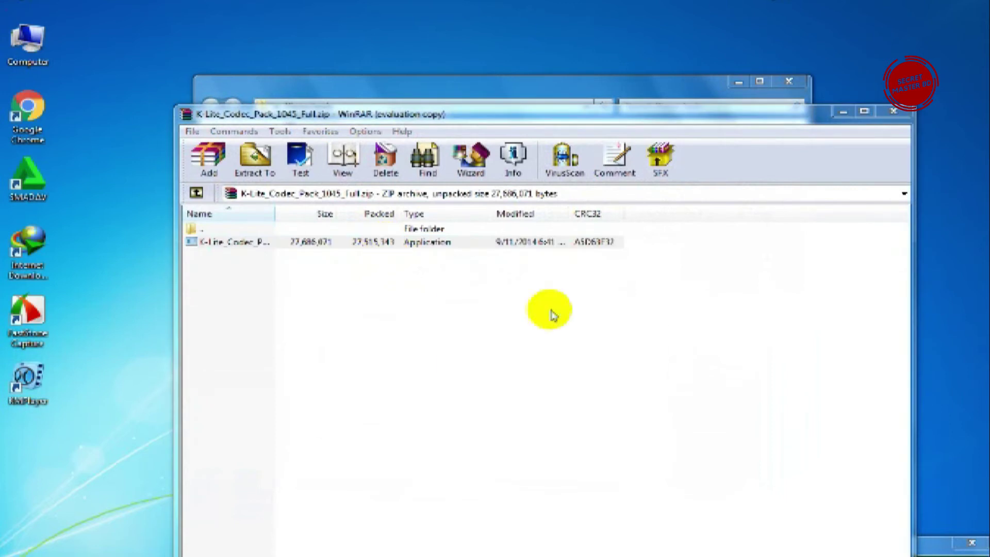
{"action": "left_click", "coordinate": [584, 433]}
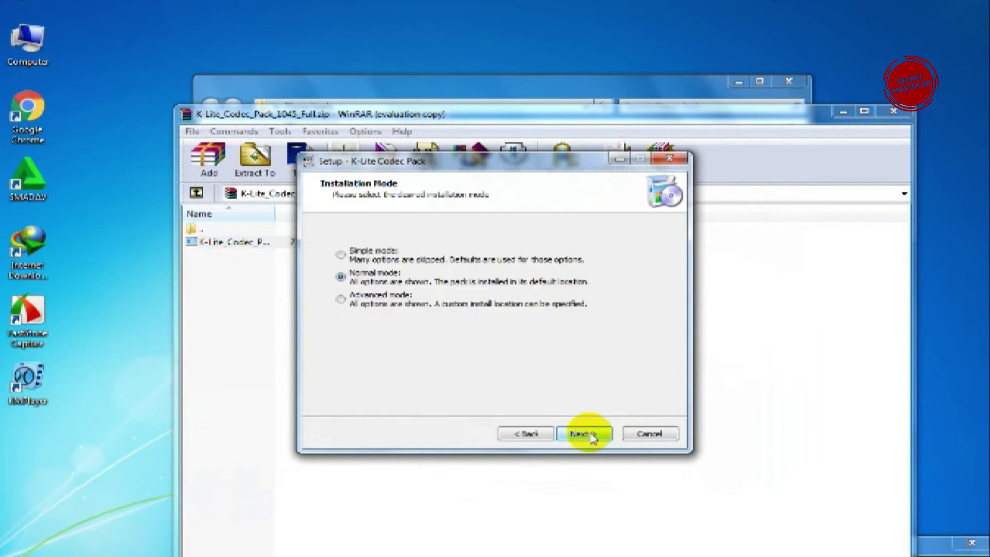
{"action": "left_click", "coordinate": [585, 433]}
{"action": "left_click", "coordinate": [585, 433]}
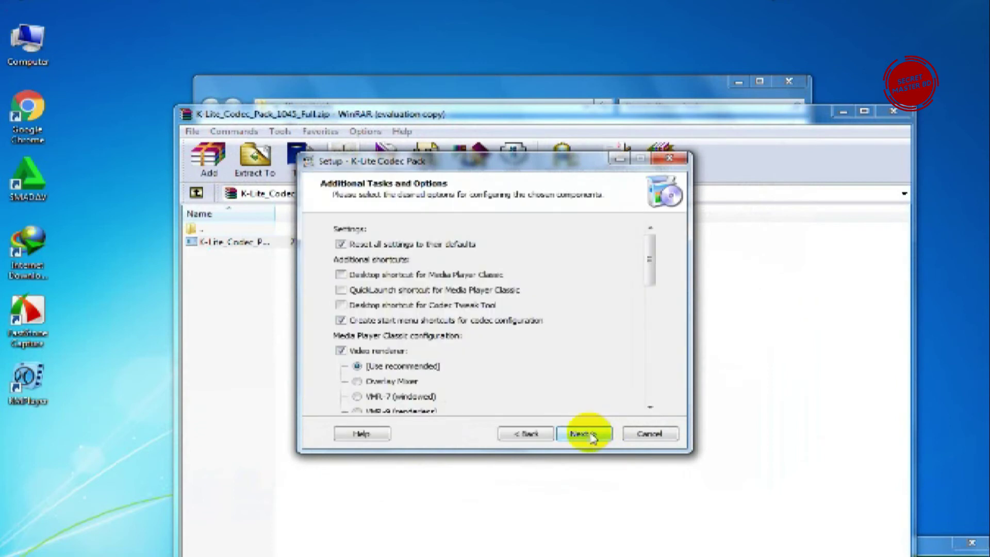
{"action": "left_click", "coordinate": [588, 434]}
{"action": "left_click", "coordinate": [588, 434]}
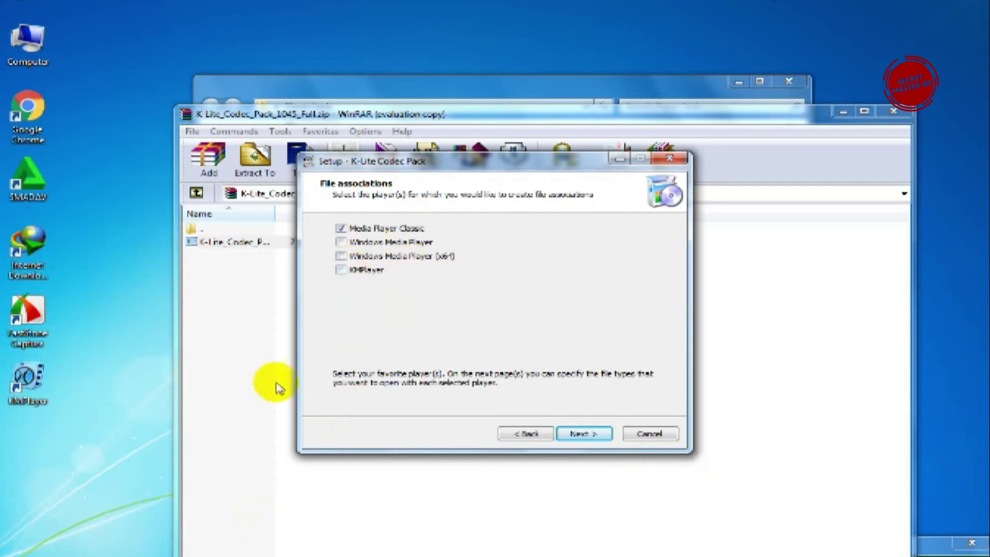
- Add Windows Media Player, Windows Media Player (x64) and KMPlayer to the file associations, and select all audio extensions for Media Player Classic
{"action": "left_click", "coordinate": [341, 242]}
{"action": "left_click", "coordinate": [341, 256]}
{"action": "left_click", "coordinate": [341, 269]}
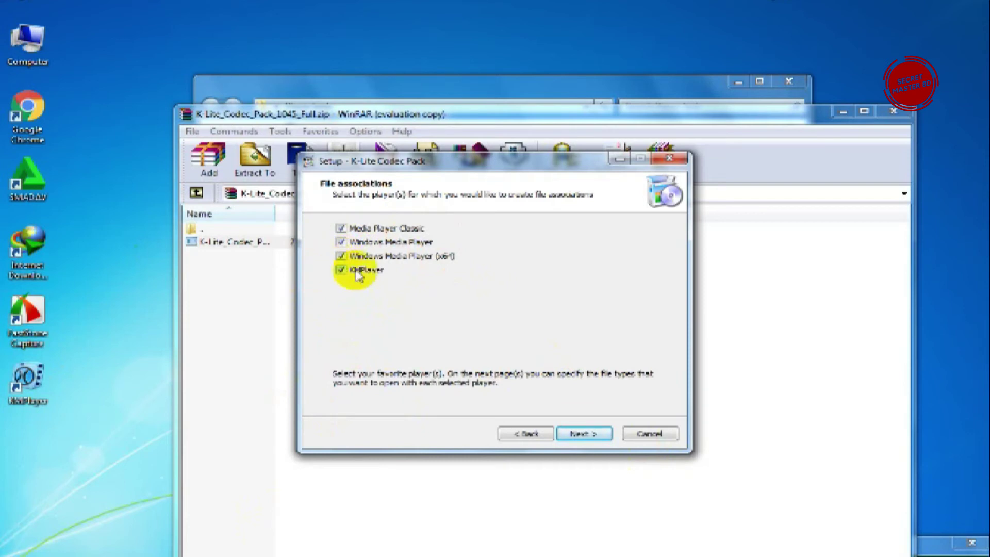
{"action": "left_click", "coordinate": [581, 435]}
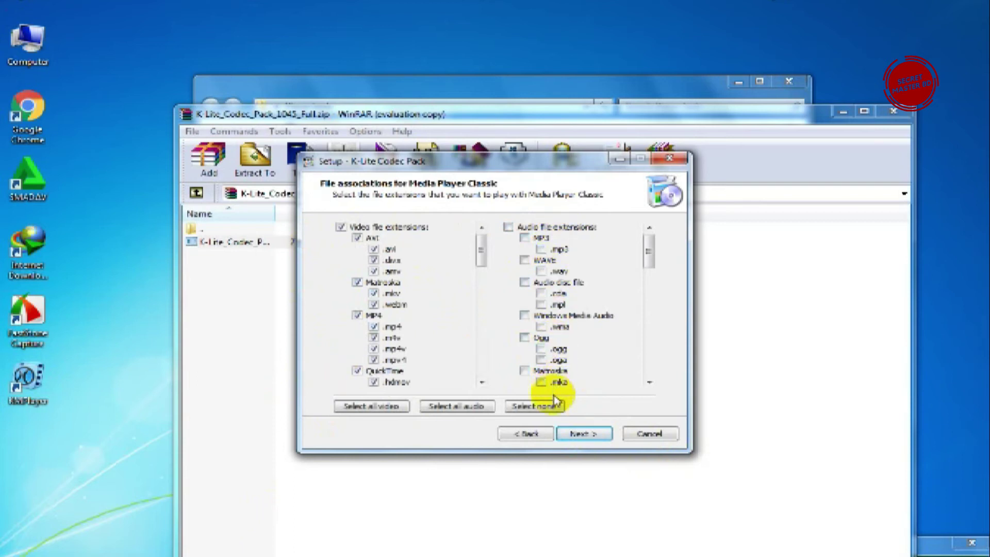
{"action": "left_click", "coordinate": [441, 408]}
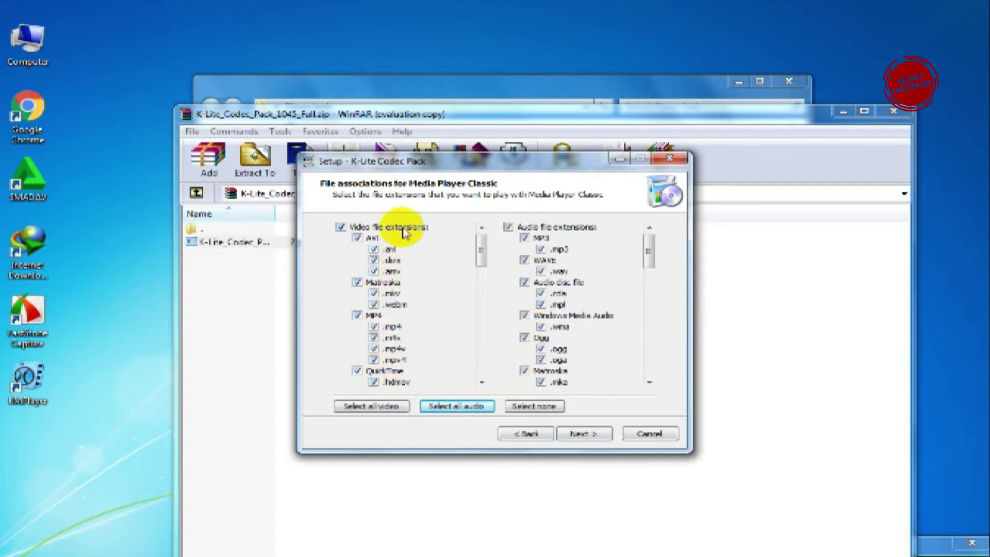
{"action": "left_click", "coordinate": [584, 435]}
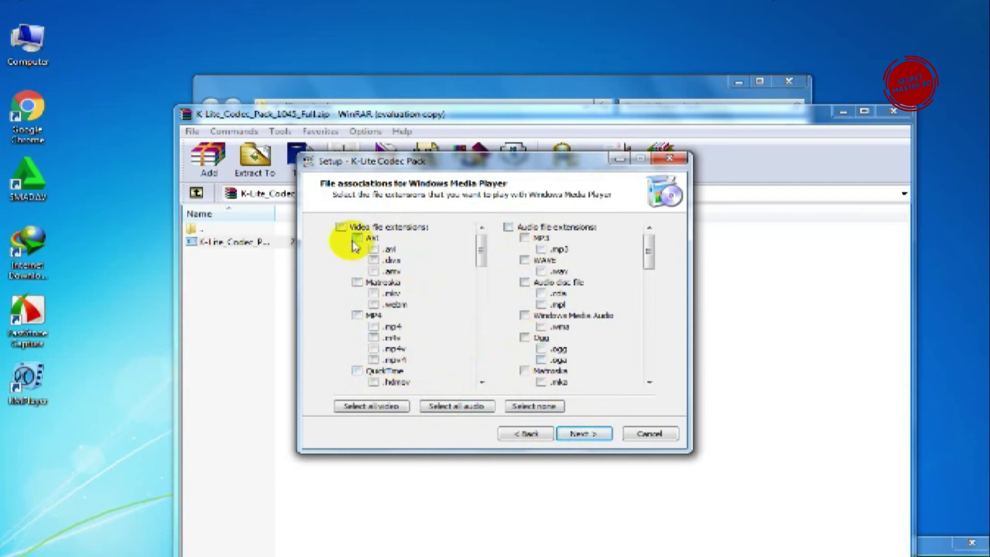
- Select all video and audio file extensions for both Windows Media Player and its x64 version
{"action": "left_click", "coordinate": [381, 408]}
{"action": "left_click", "coordinate": [449, 407]}
{"action": "left_click", "coordinate": [584, 439]}
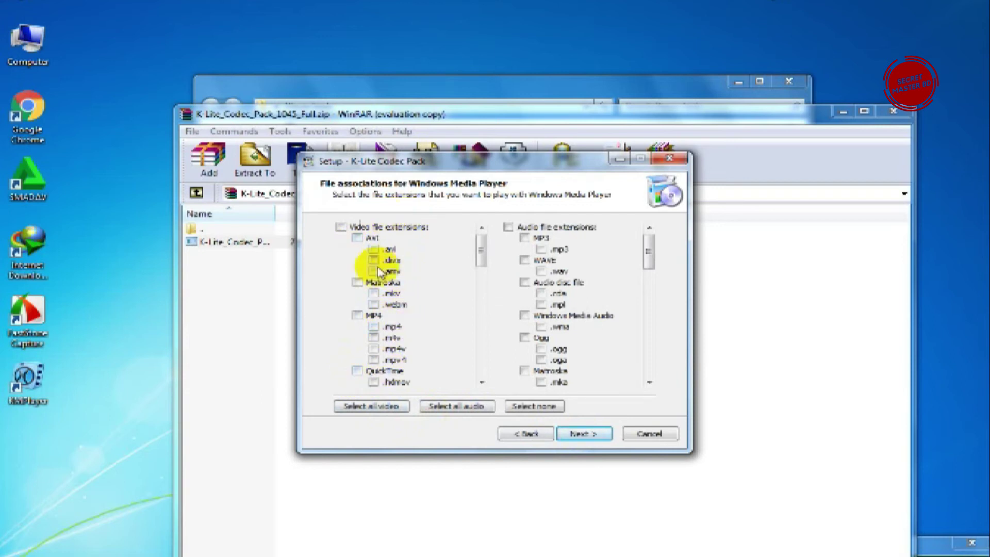
{"action": "left_click", "coordinate": [375, 407]}
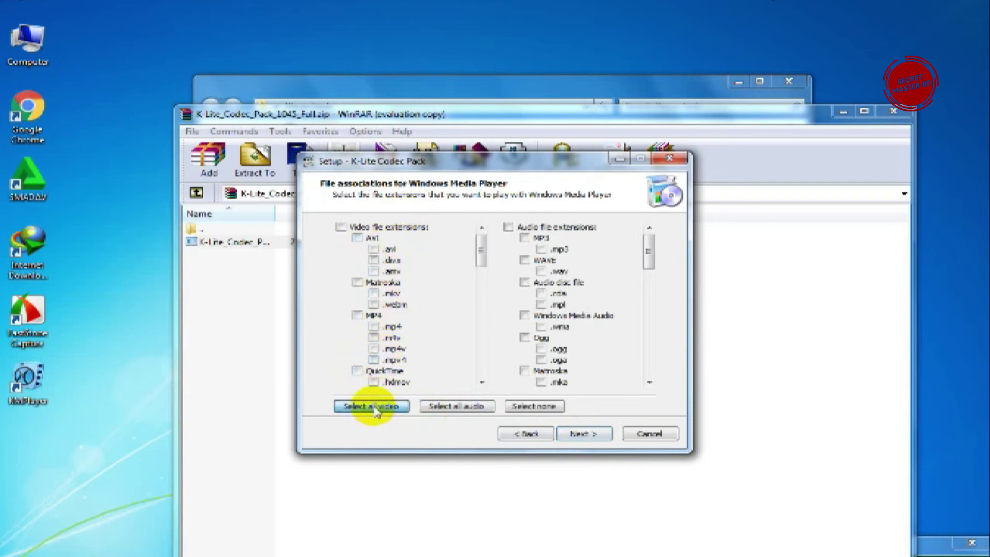
{"action": "left_click", "coordinate": [452, 407]}
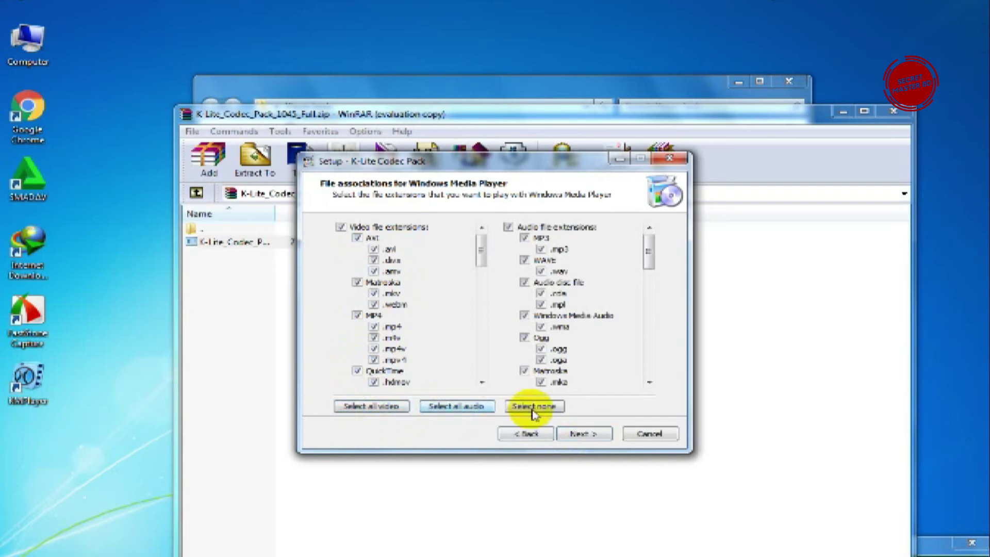
{"action": "left_click", "coordinate": [585, 433]}
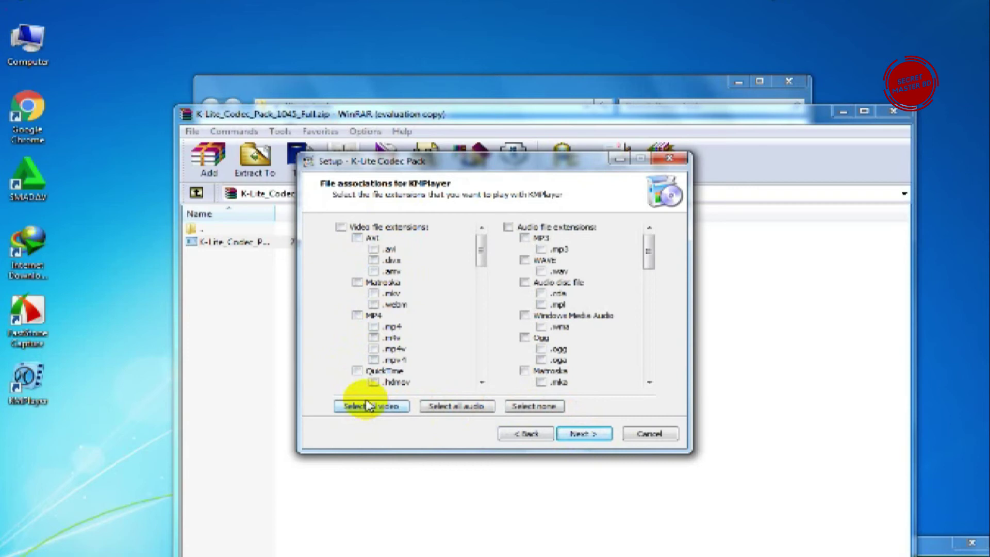
- Select all video and audio extensions for KMPlayer, and install the codec pack with 2.0 (stereo) audio output
{"action": "left_click", "coordinate": [366, 407]}
{"action": "left_click", "coordinate": [472, 407]}
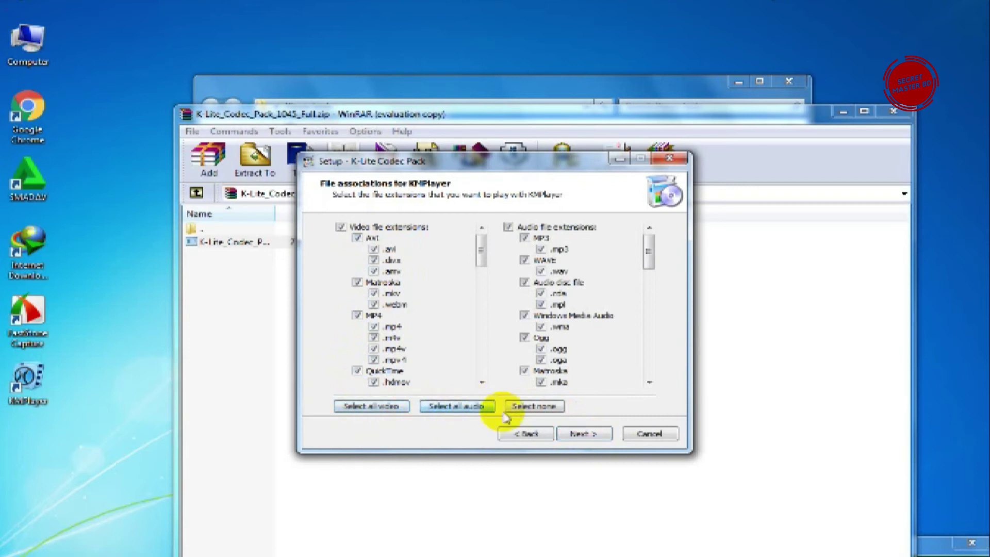
{"action": "left_click", "coordinate": [579, 435]}
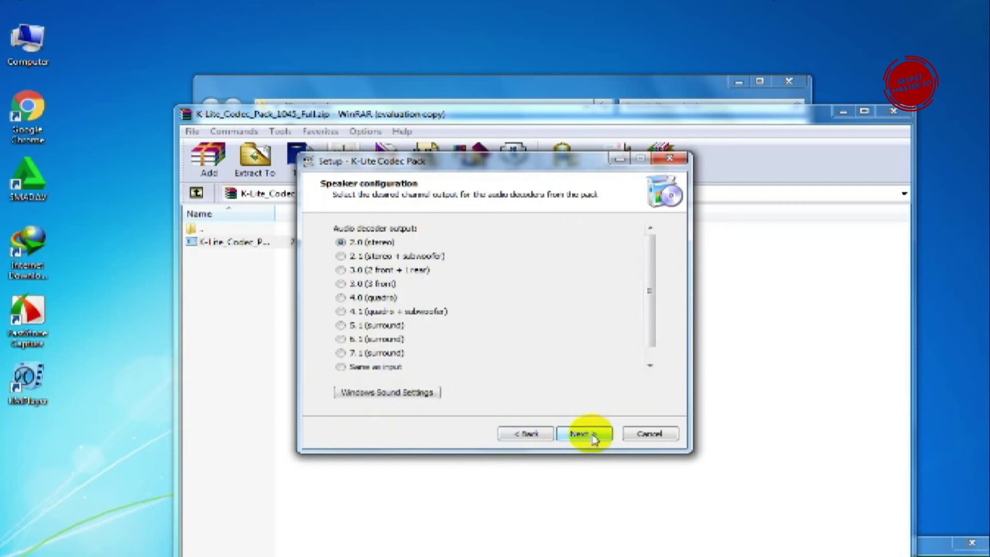
{"action": "left_click", "coordinate": [593, 435]}
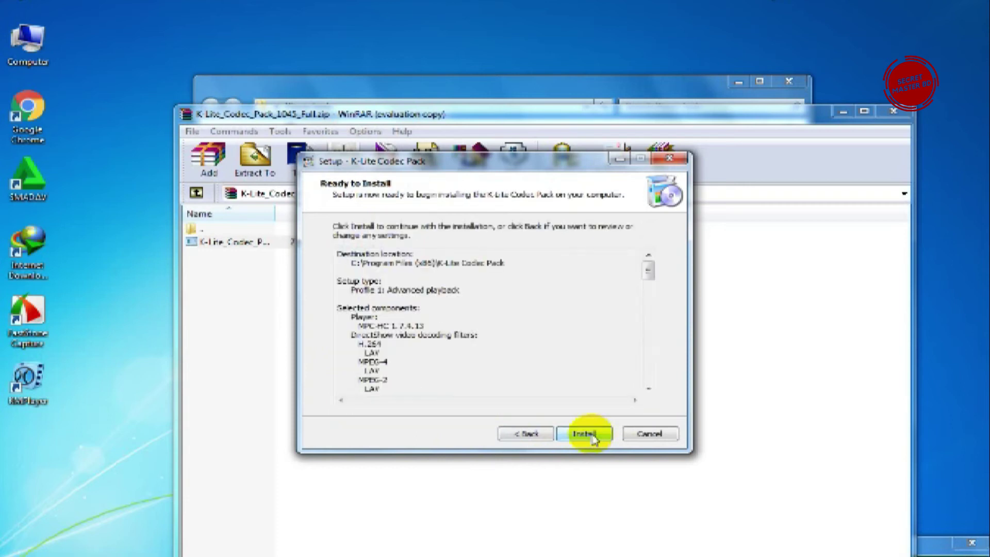
{"action": "left_click", "coordinate": [585, 434]}
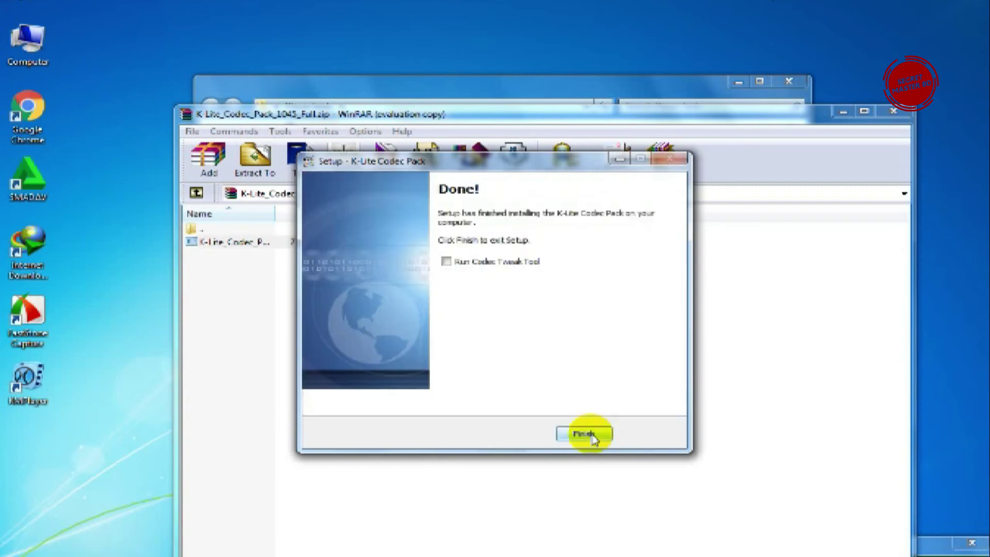
- Close the finished K-Lite Codec Pack setup and its archive, and start the KMPlayer setup by running kmp.exe from the kmp archive
{"action": "left_click", "coordinate": [584, 435]}
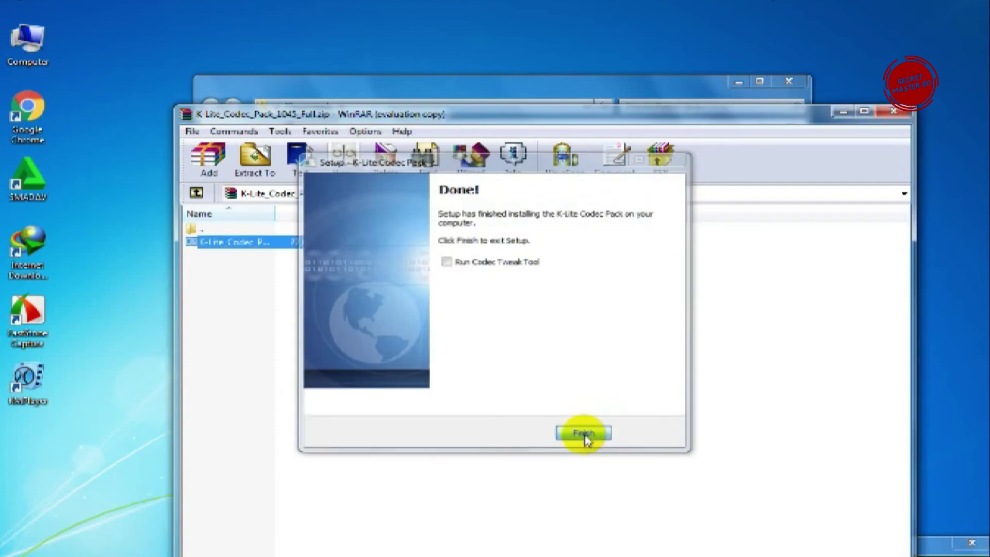
{"action": "left_click", "coordinate": [900, 113]}
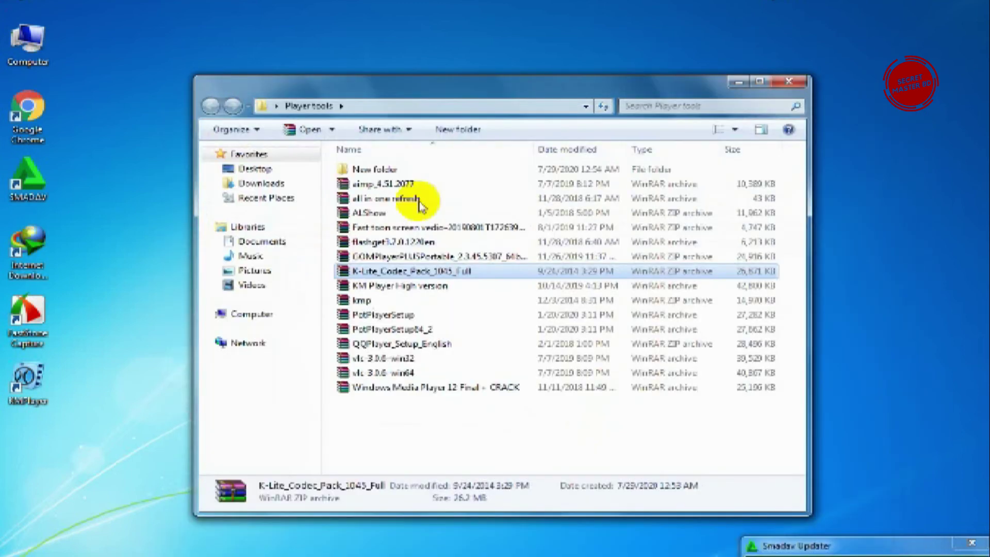
{"action": "left_click", "coordinate": [363, 301]}
{"action": "double_click", "coordinate": [363, 303]}
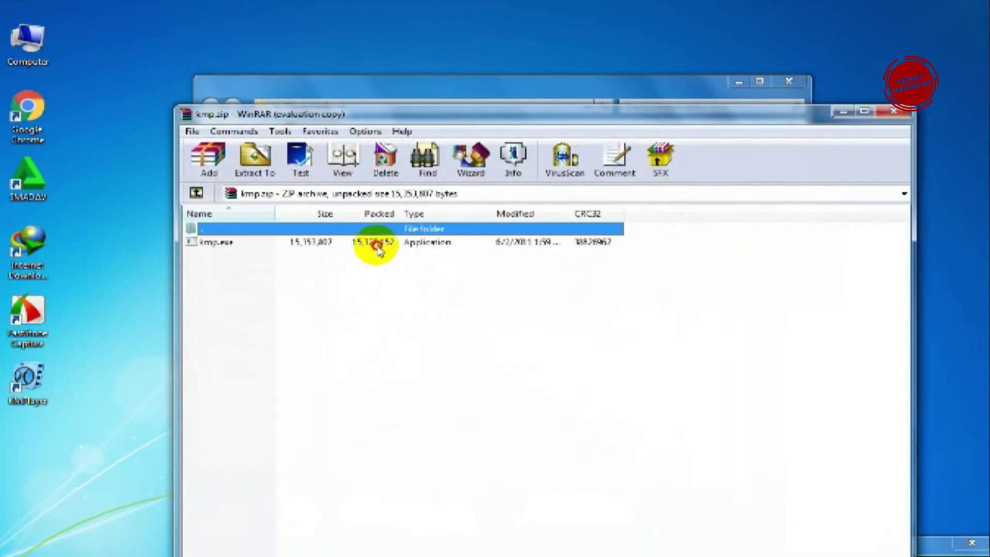
{"action": "left_click", "coordinate": [379, 248]}
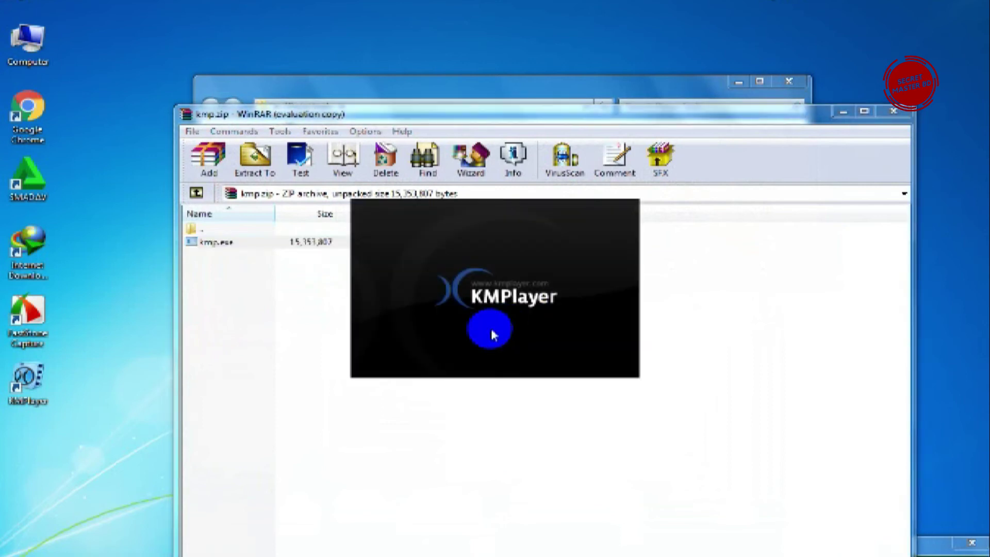
{"action": "left_click", "coordinate": [500, 327]}
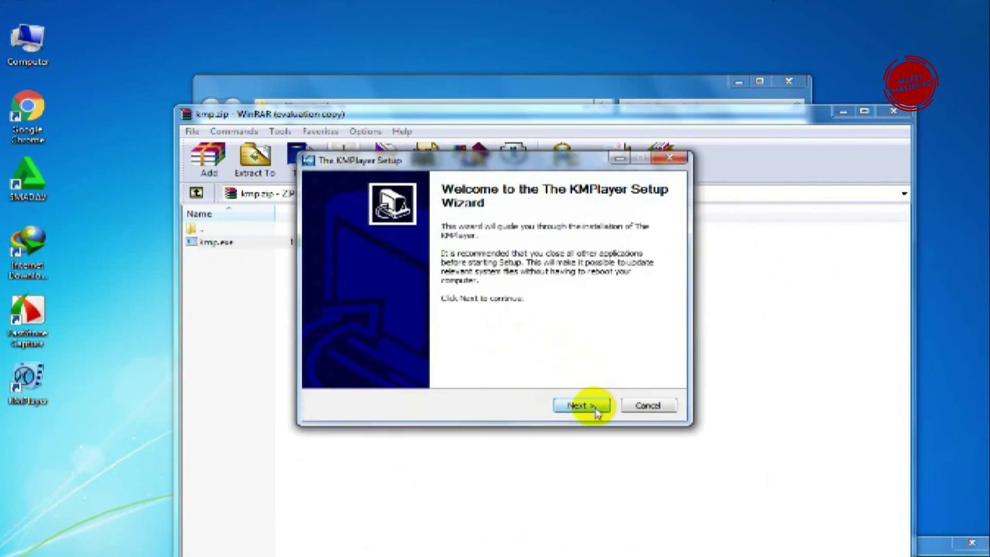
- Install The KMPlayer with the default options in the default Program Files (x86) folder, and close the kmp archive
{"action": "left_click", "coordinate": [595, 406]}
{"action": "left_click", "coordinate": [596, 406]}
{"action": "left_click", "coordinate": [595, 406]}
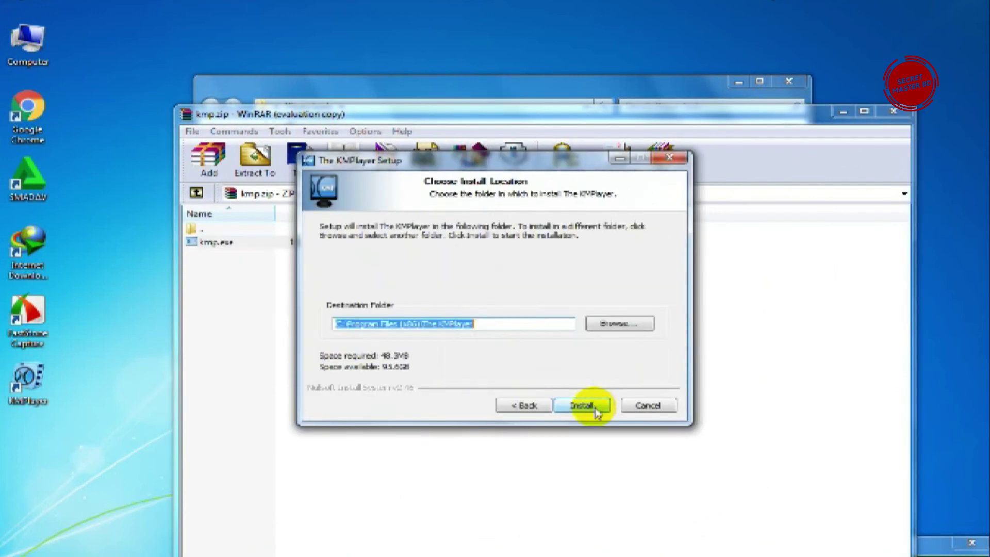
{"action": "left_click", "coordinate": [595, 406]}
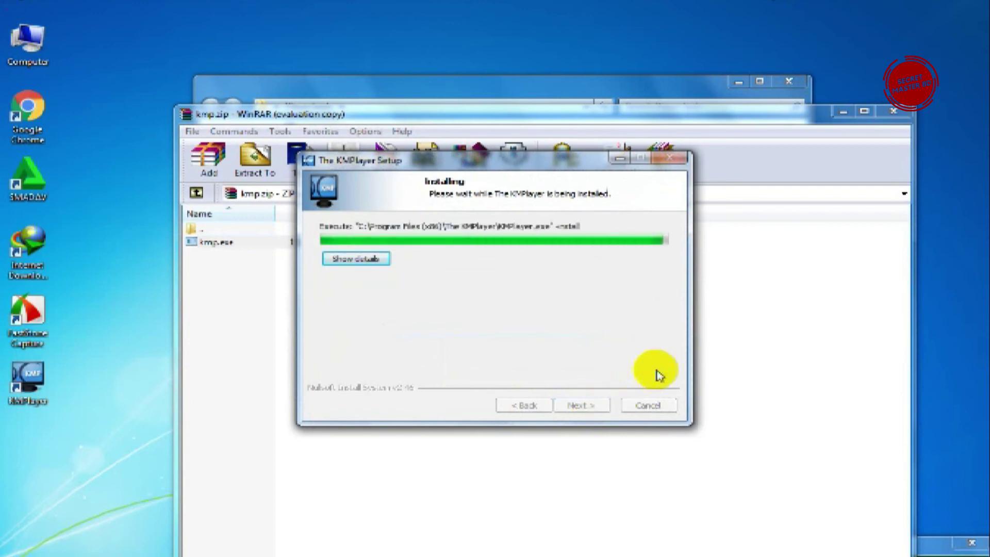
{"action": "left_click", "coordinate": [580, 405]}
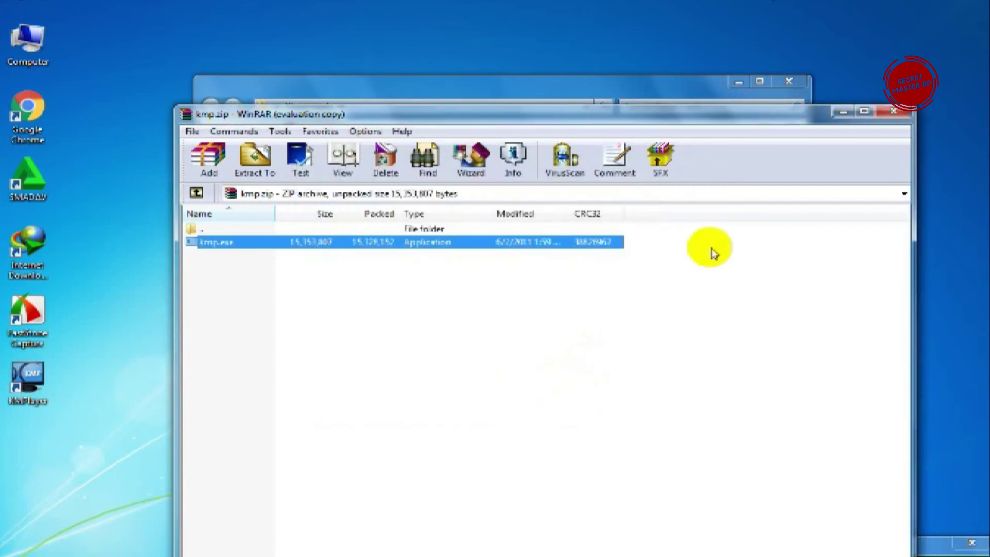
{"action": "left_click", "coordinate": [897, 111]}
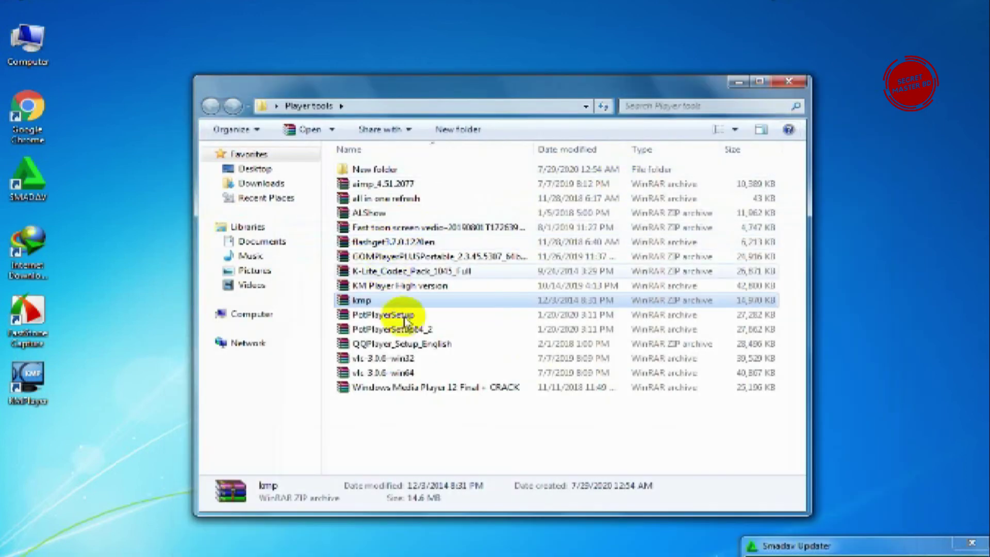
- Examine the general and detailed file properties of the kmp archive in the Player tools folder, and close them
{"action": "right_click", "coordinate": [364, 303]}
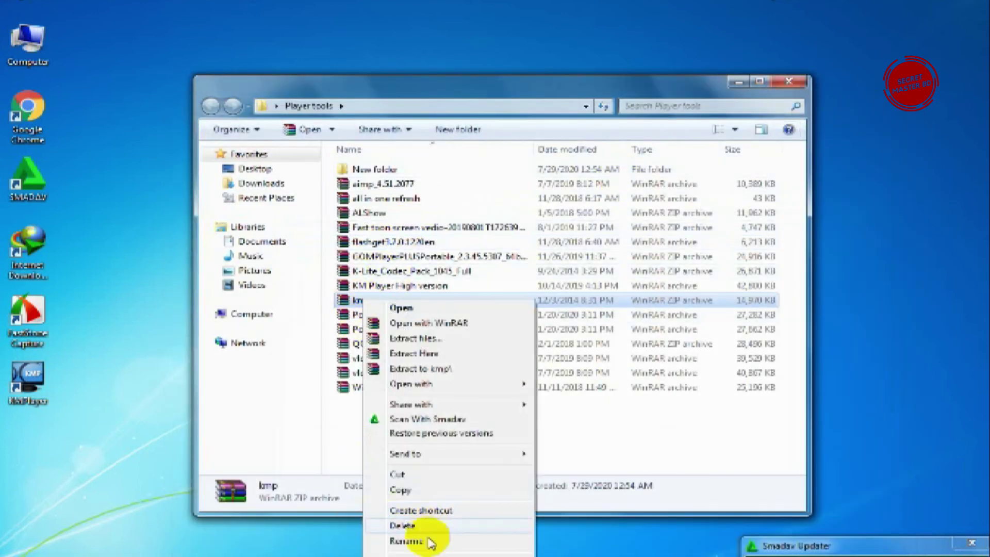
{"action": "left_click", "coordinate": [418, 549]}
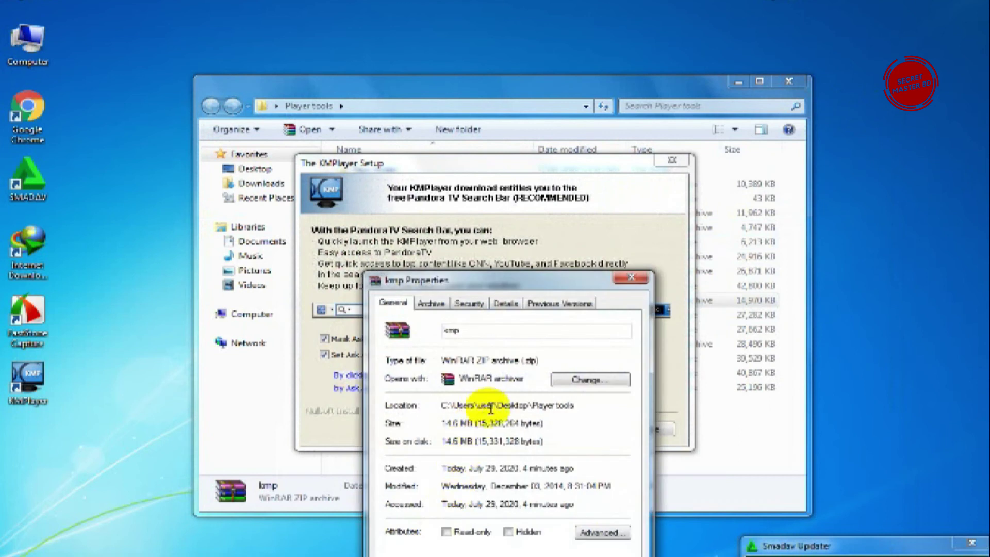
{"action": "left_click", "coordinate": [514, 307]}
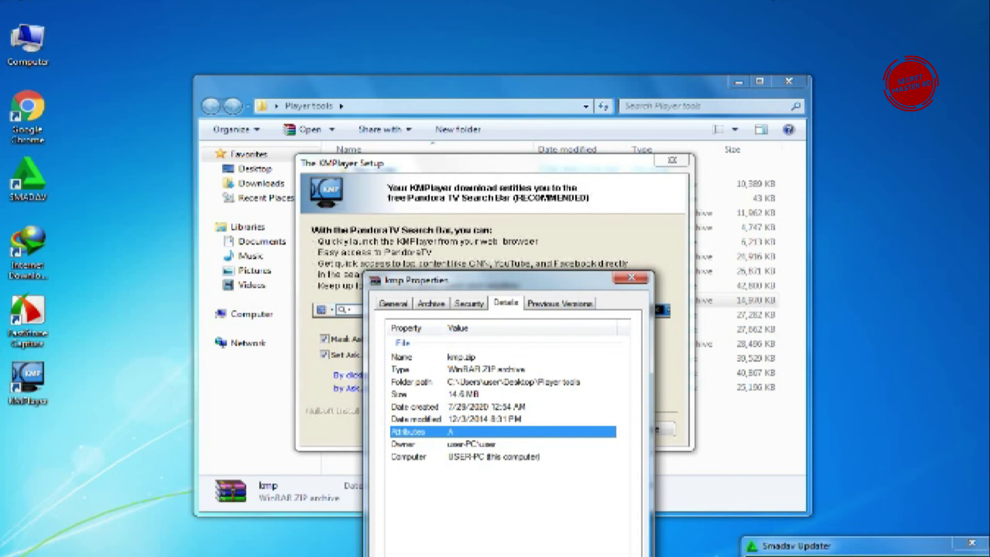
{"action": "key", "text": "Escape"}
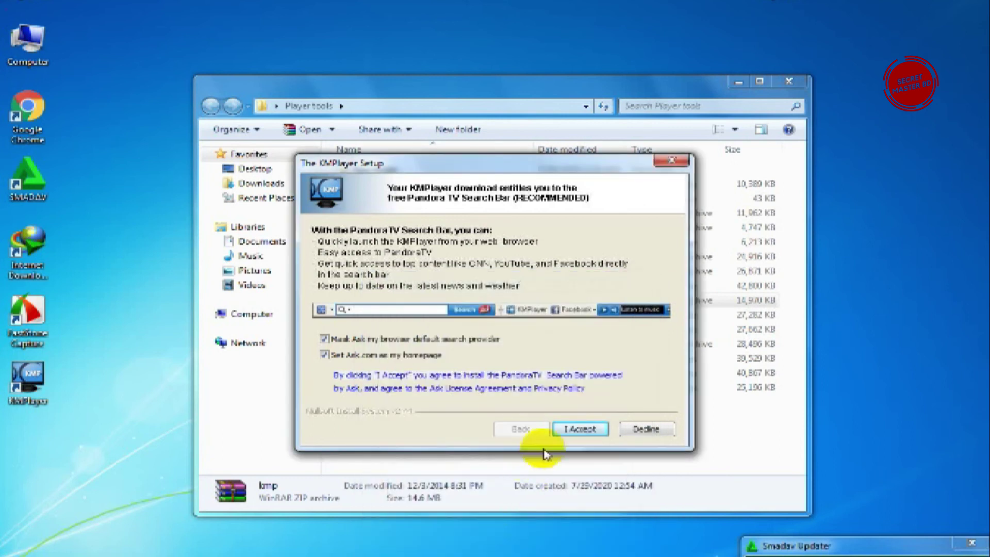
- Accept the Pandora TV Search Bar offer and finish the KMPlayer setup with Run The KMPlayer enabled
{"action": "left_click", "coordinate": [580, 428]}
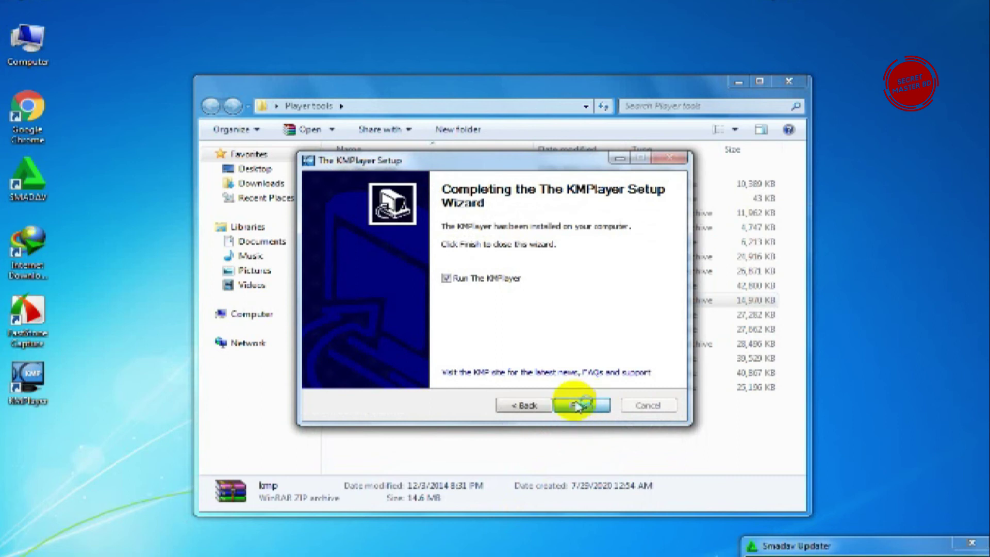
{"action": "left_click", "coordinate": [578, 406]}
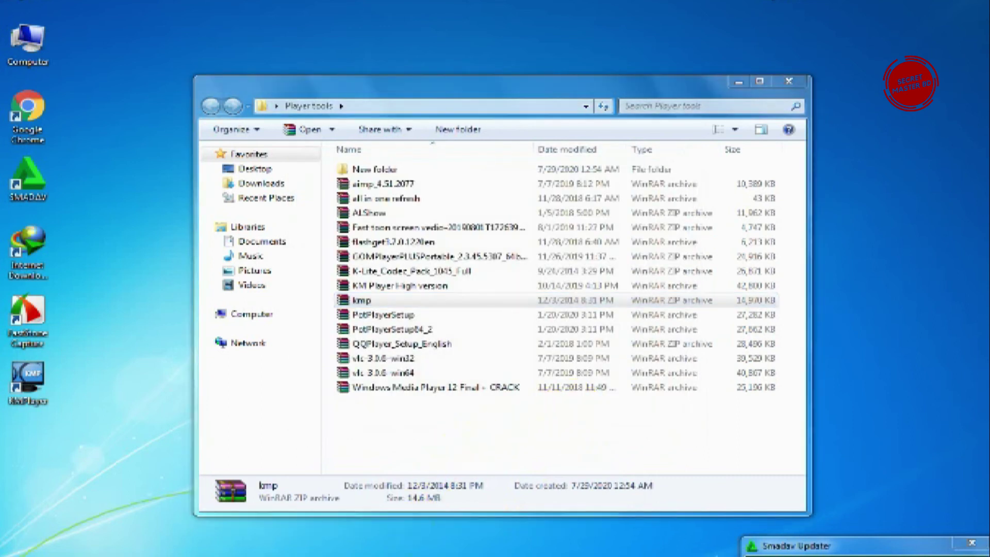
- Close the Smadav scanner, the KMPlayer window and the Player tools folder
{"action": "left_click", "coordinate": [406, 556]}
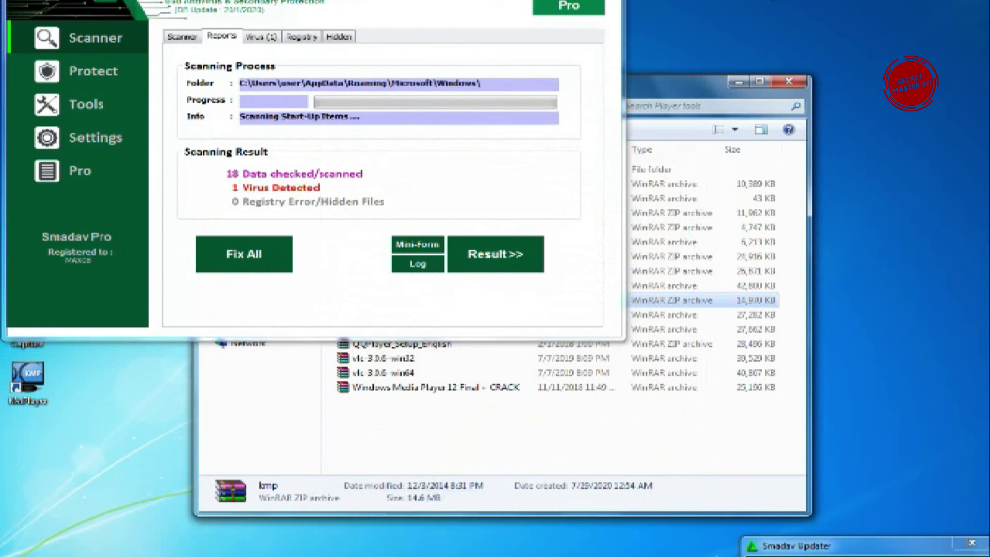
{"action": "left_click", "coordinate": [603, 0]}
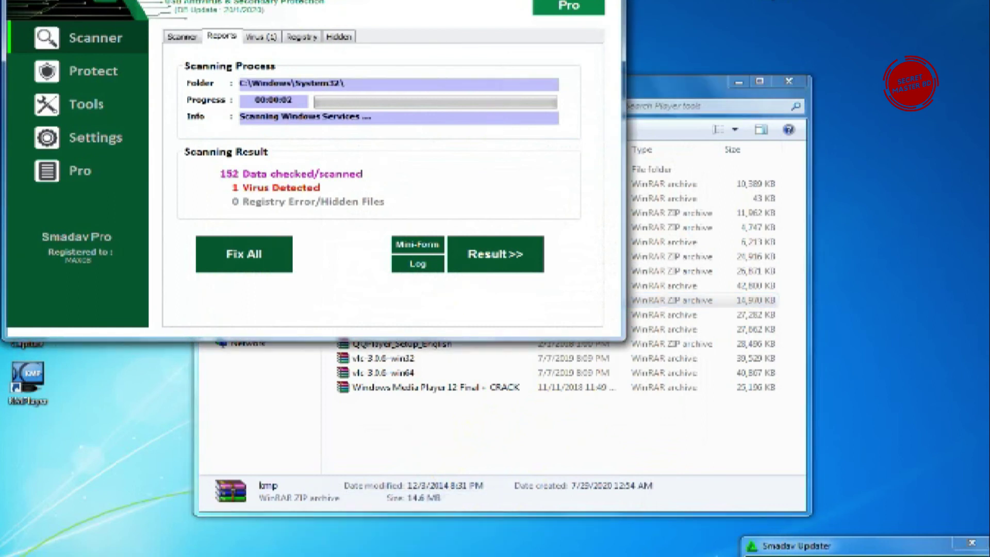
{"action": "left_click", "coordinate": [554, 342]}
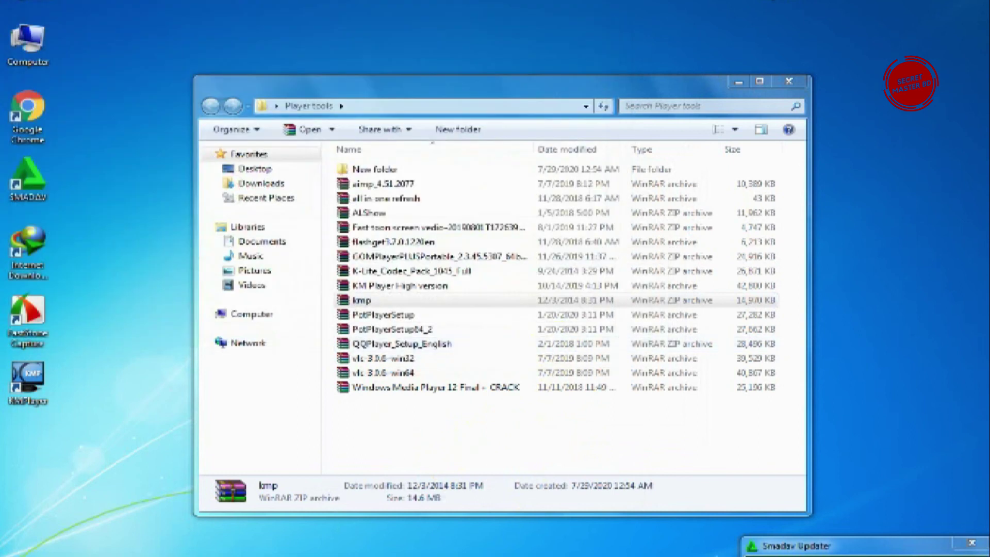
{"action": "left_click", "coordinate": [571, 451]}
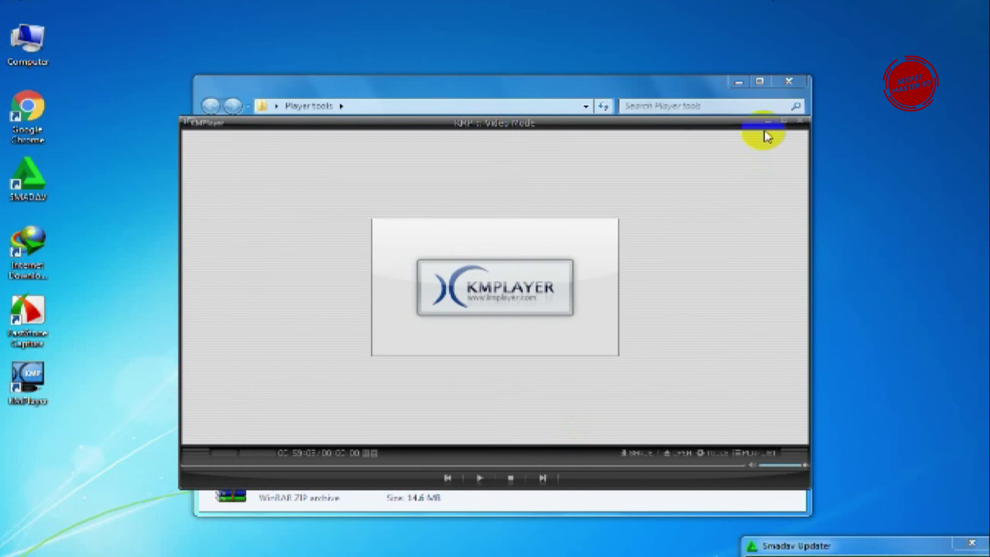
{"action": "left_click", "coordinate": [799, 122]}
{"action": "left_click", "coordinate": [792, 88]}
- Test playback of the Meri Aashiqui Song MKV video from the Video folder in Downloads, and close the player and folder
{"action": "double_click", "coordinate": [27, 39]}
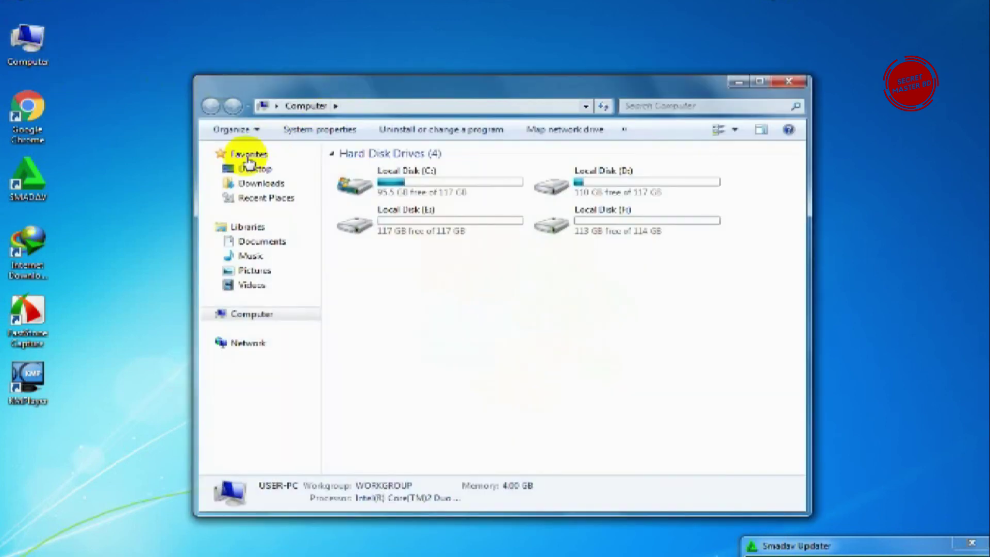
{"action": "left_click", "coordinate": [260, 183]}
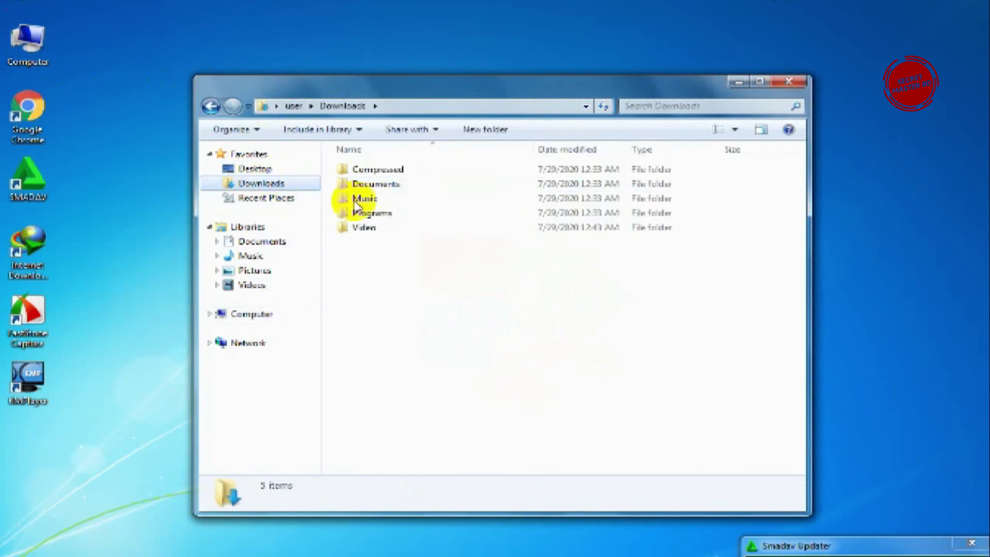
{"action": "double_click", "coordinate": [361, 227]}
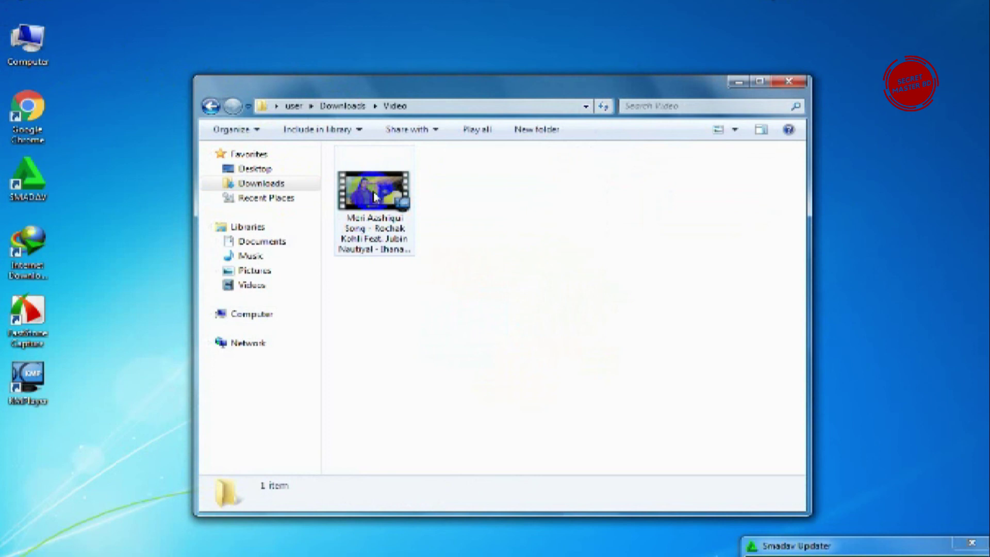
{"action": "left_click", "coordinate": [375, 196]}
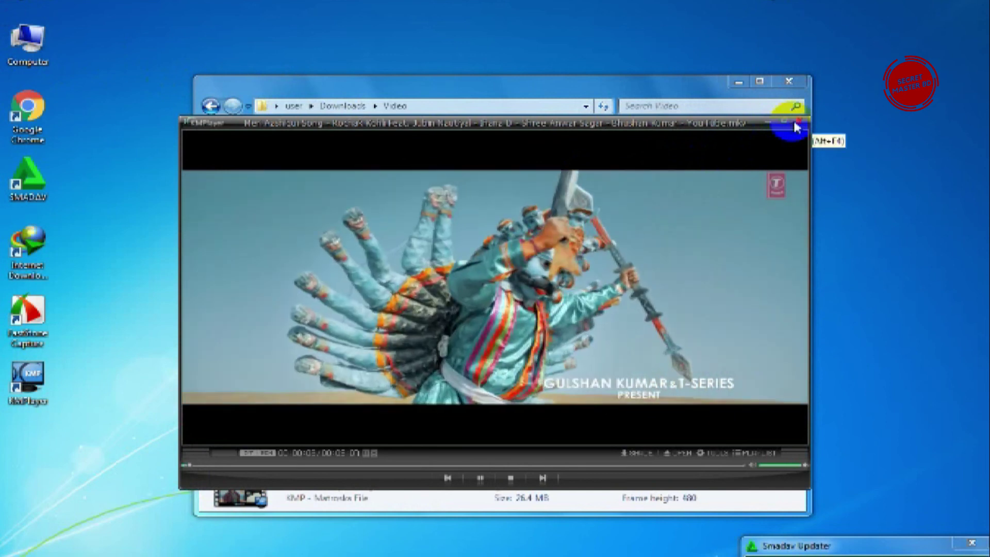
{"action": "left_click", "coordinate": [796, 126]}
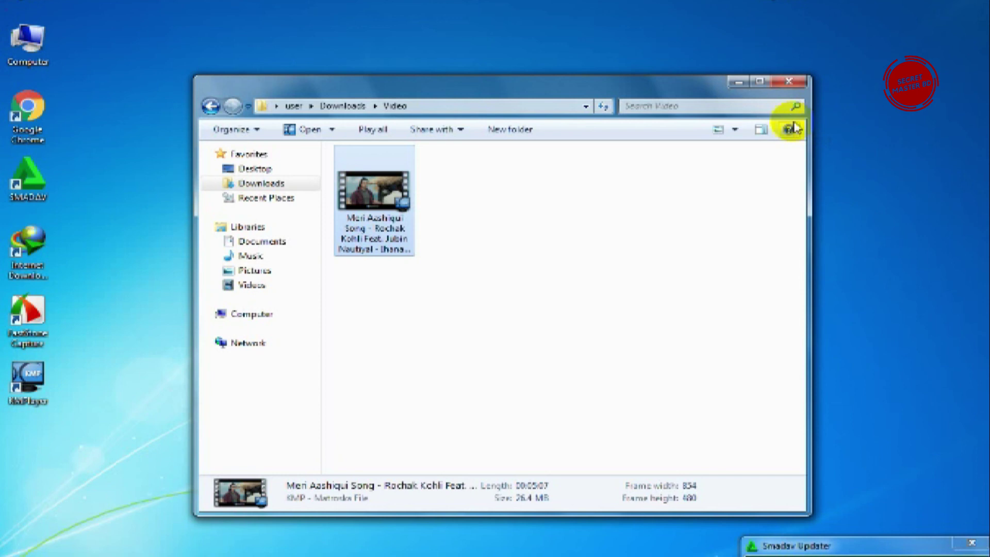
{"action": "left_click", "coordinate": [787, 83]}
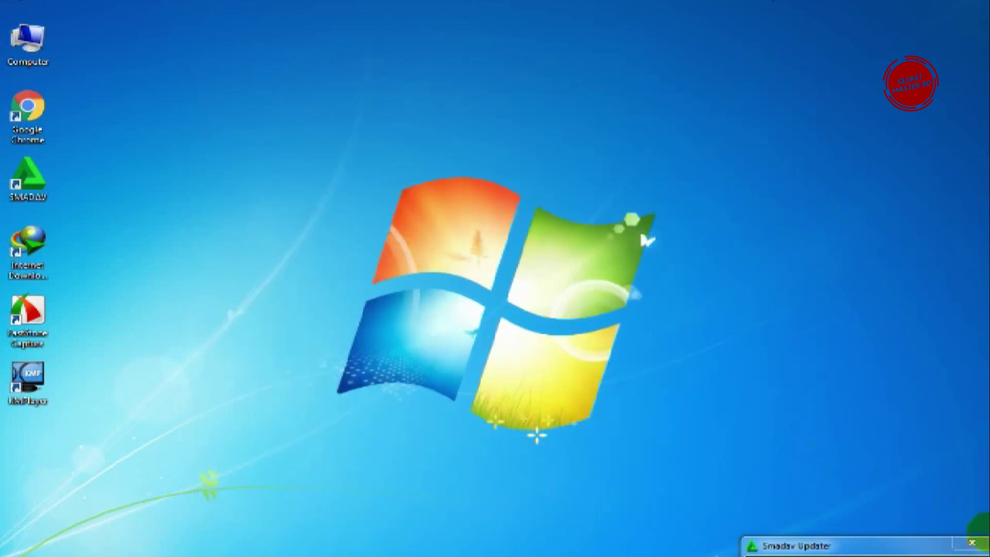